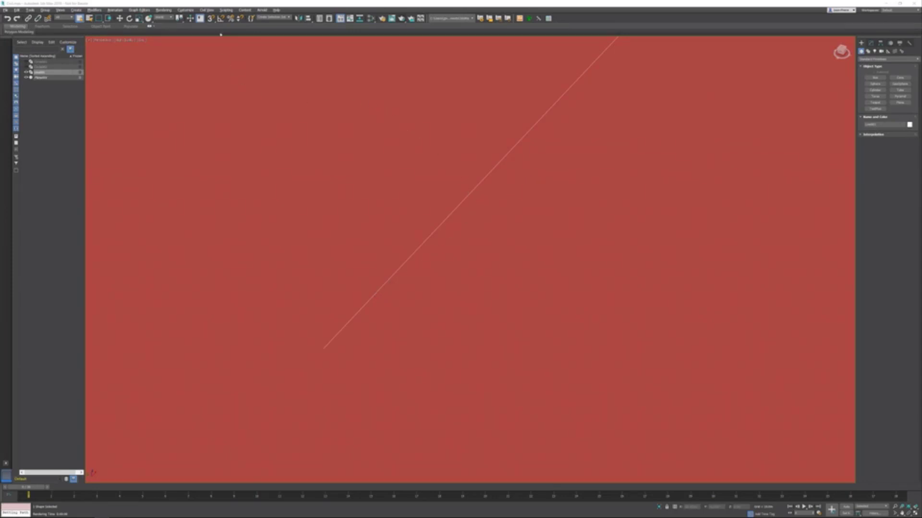
Open the Civil View menu to list its tools
click(209, 10)
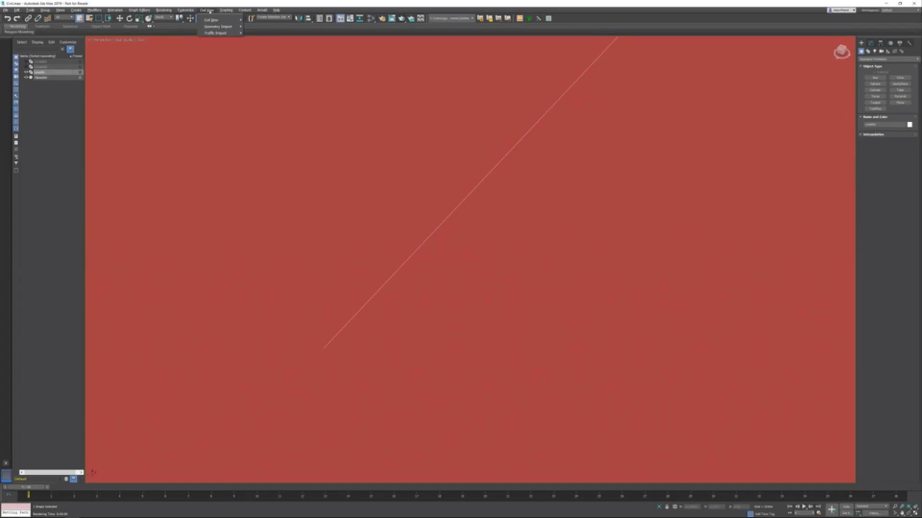
Launch the Object Placement Style Editor from the Civil View submenu
mouse_move(210, 20)
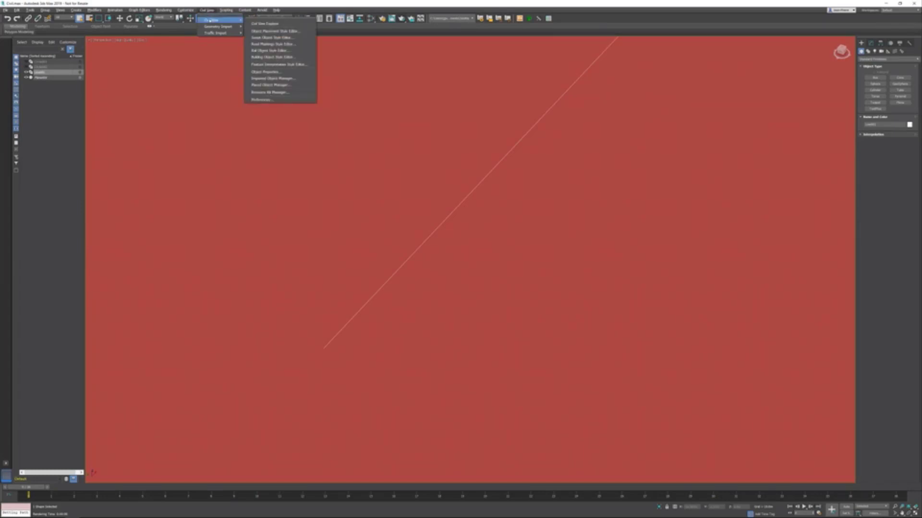
click(301, 31)
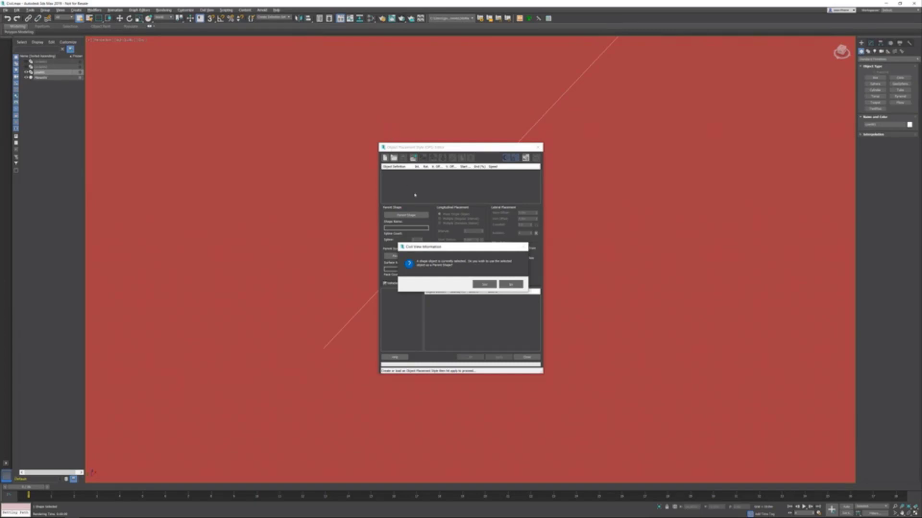
Use the line as parent path, add an Audi A3 from Vehicles > Cars, shown as Large Icons
click(485, 284)
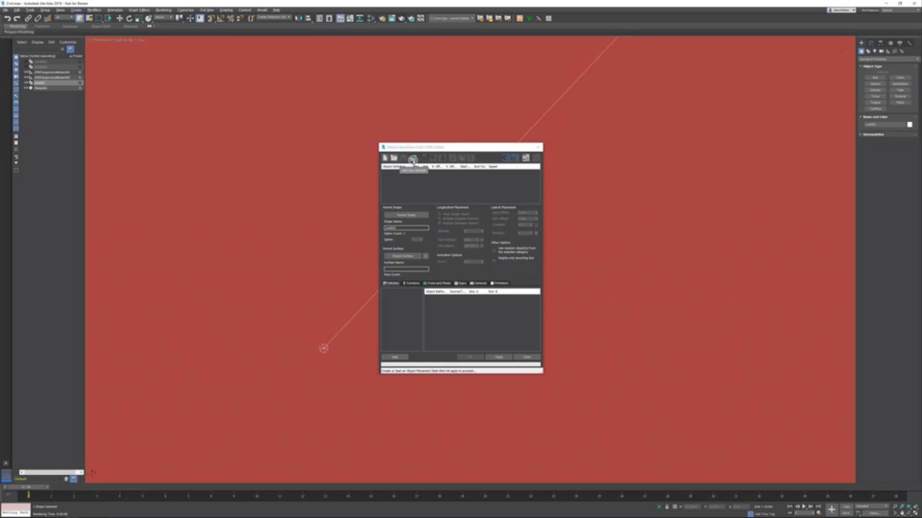
click(413, 159)
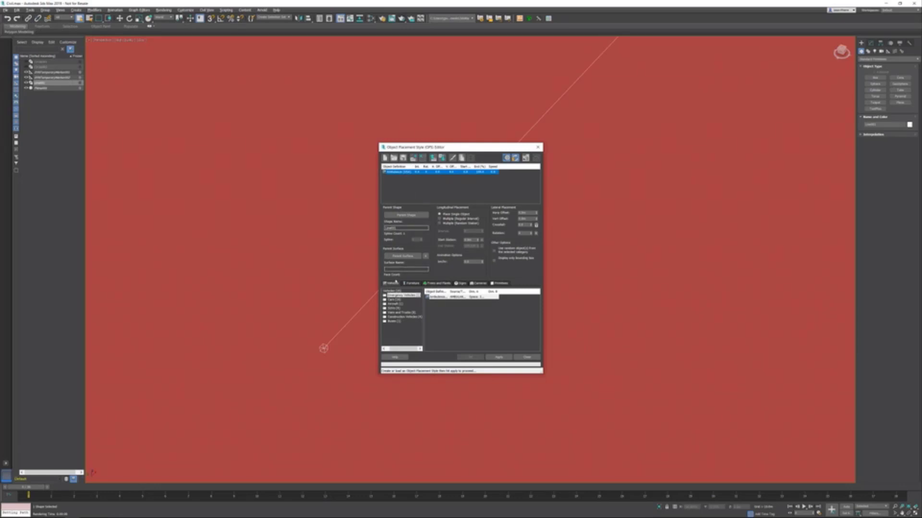
click(395, 284)
click(391, 300)
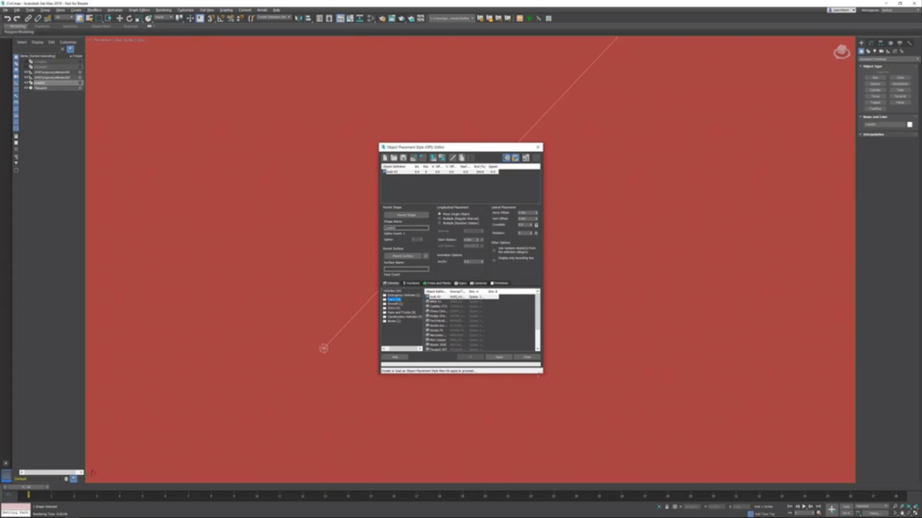
drag(542, 374, 582, 402)
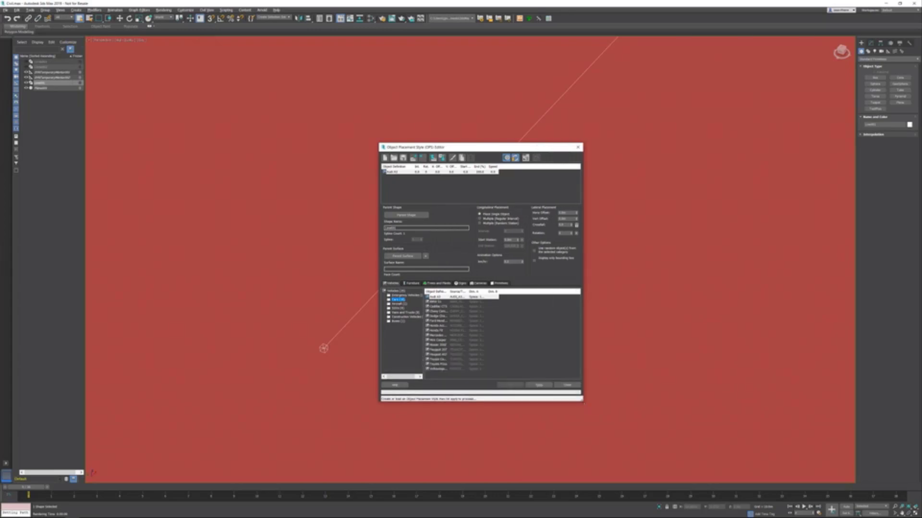
click(518, 328)
right_click(518, 328)
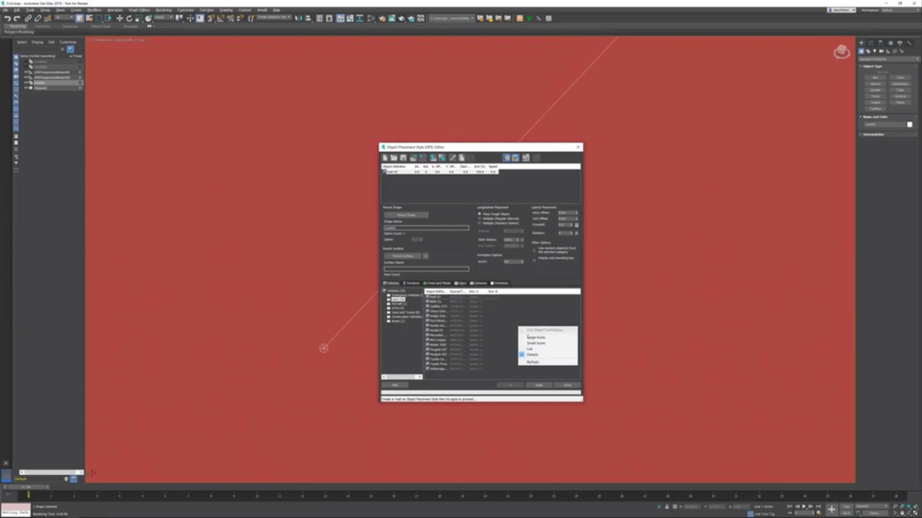
click(536, 337)
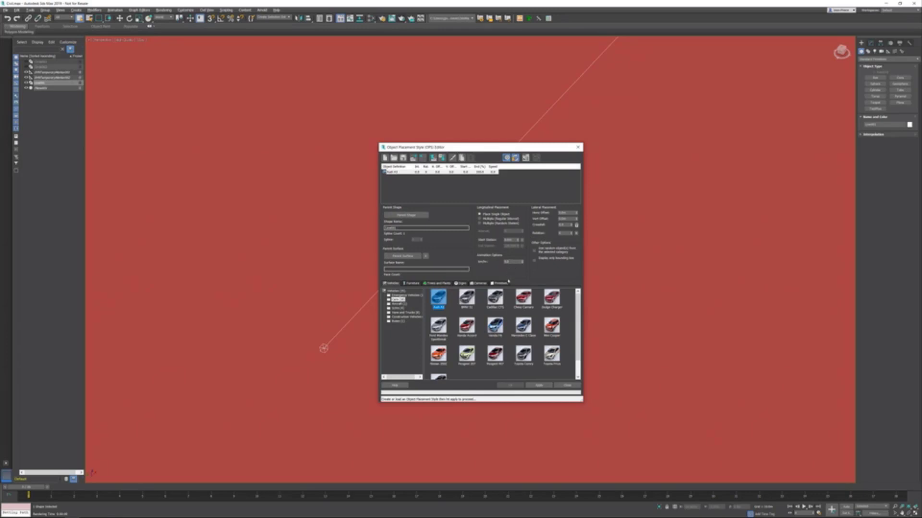
Apply the Audi A3 along the path and close the editor without saving the style
click(537, 387)
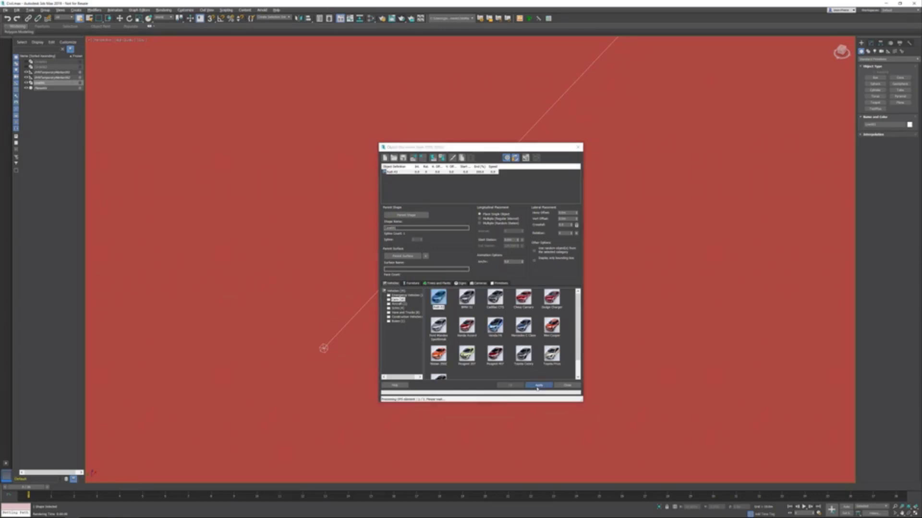
click(567, 386)
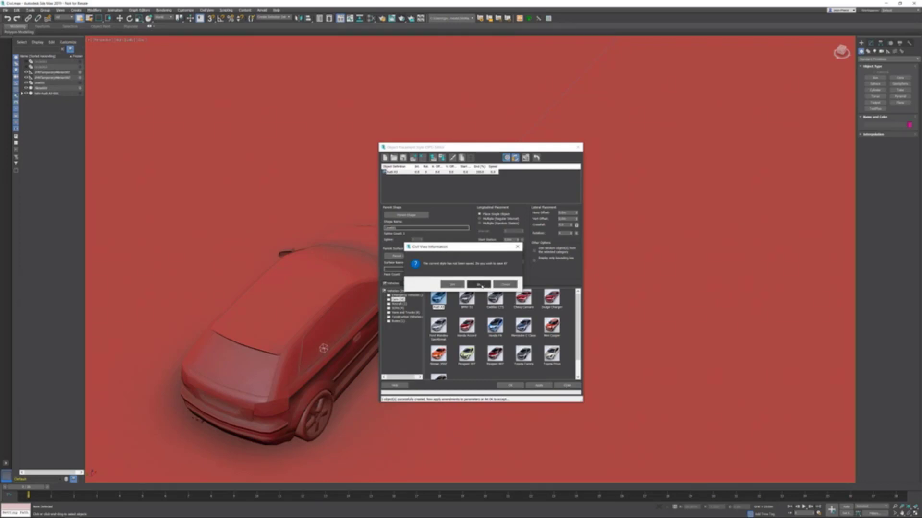
click(480, 285)
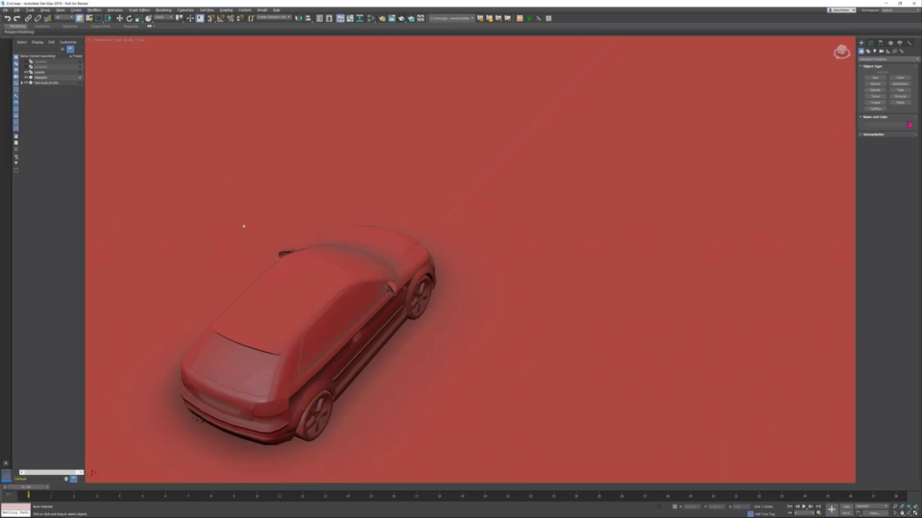
click(142, 41)
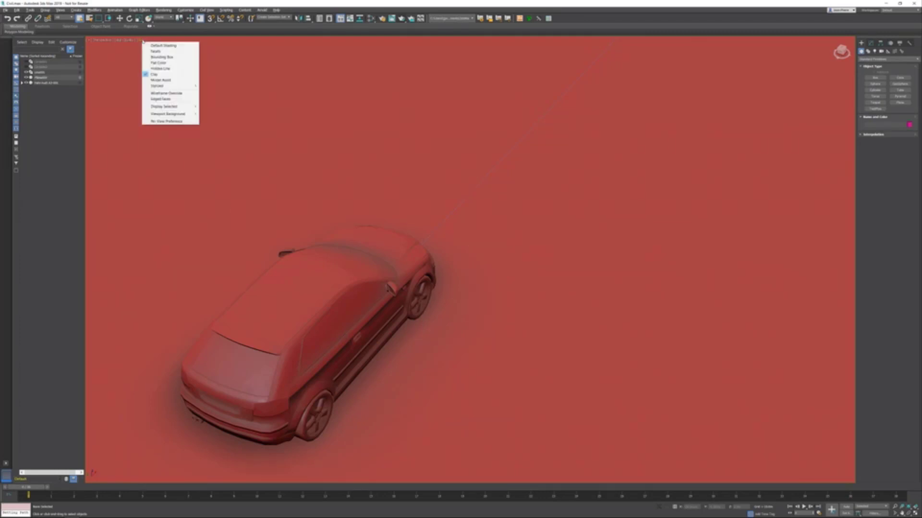
Switch viewport shading from Clay to Default Shading and select the green Audi
click(166, 45)
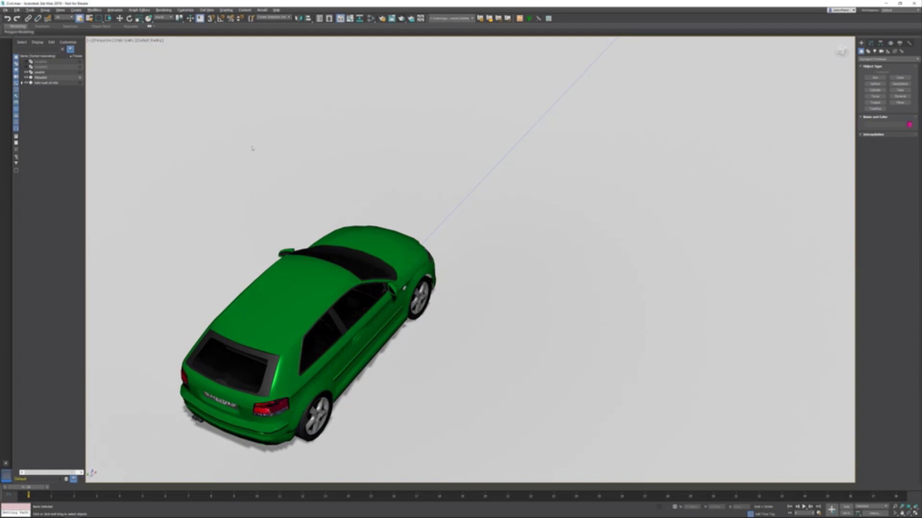
click(313, 306)
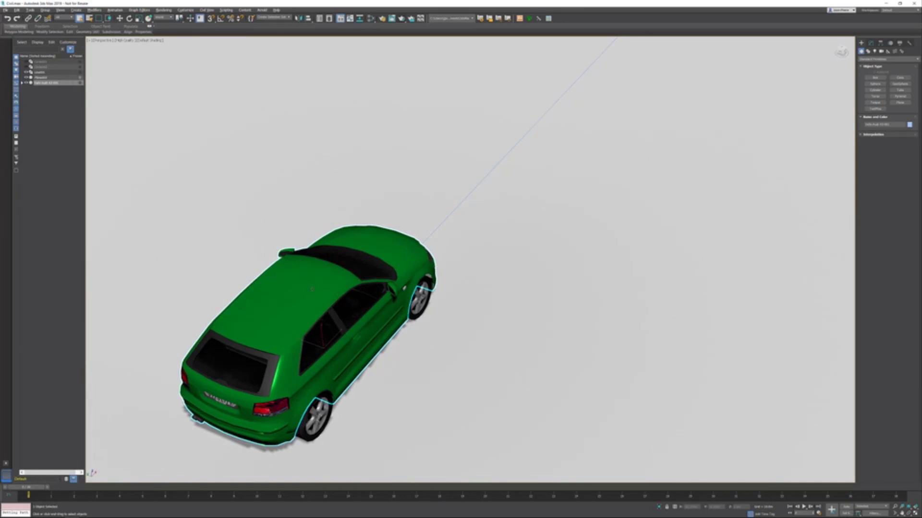
Add an OpenSubdiv modifier to the car body and copy it onto another part and the rear wheel
click(871, 44)
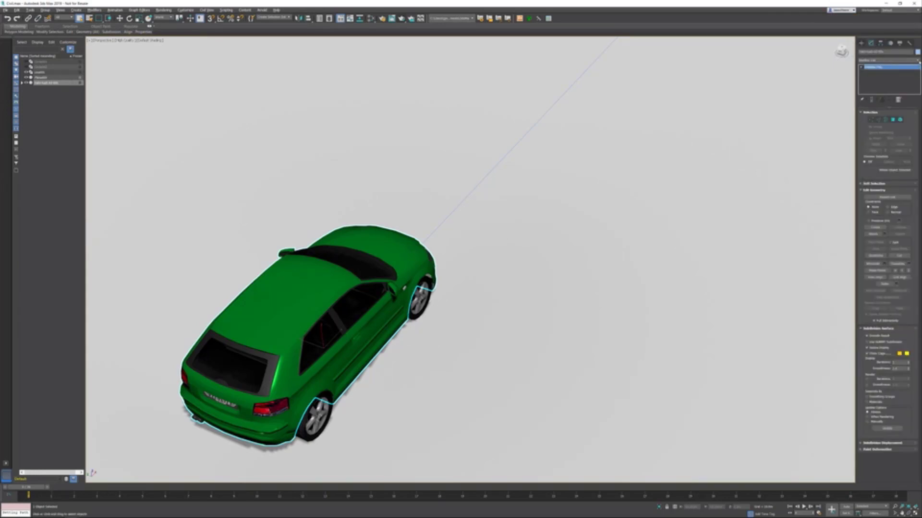
click(887, 60)
scroll(886, 288, down, 3)
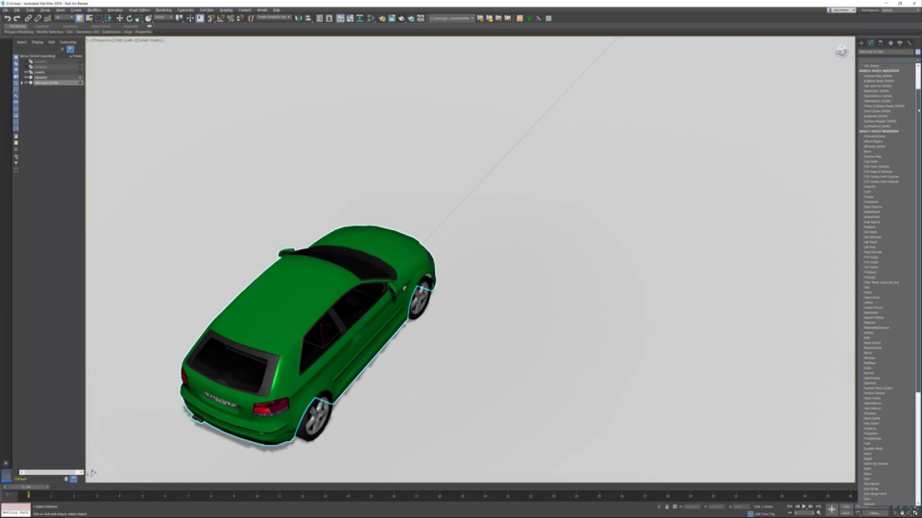
scroll(881, 354, down, 2)
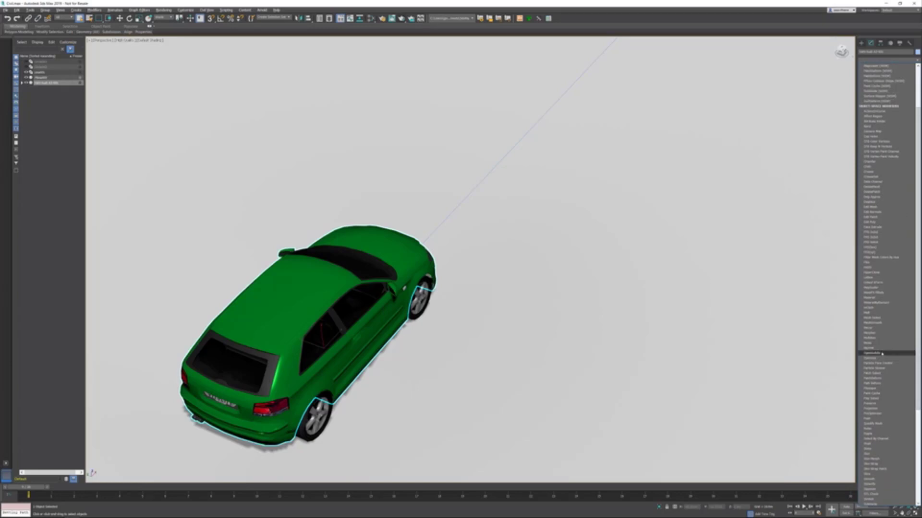
click(882, 353)
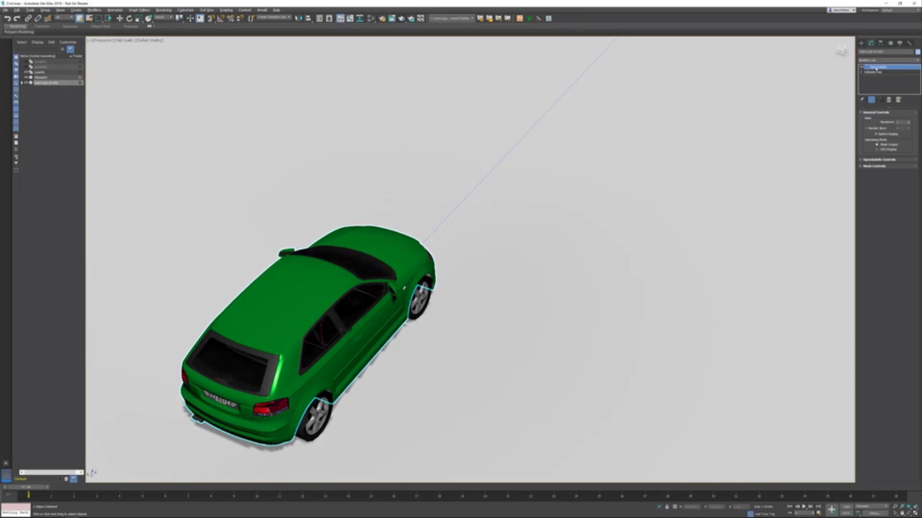
drag(876, 69, 405, 309)
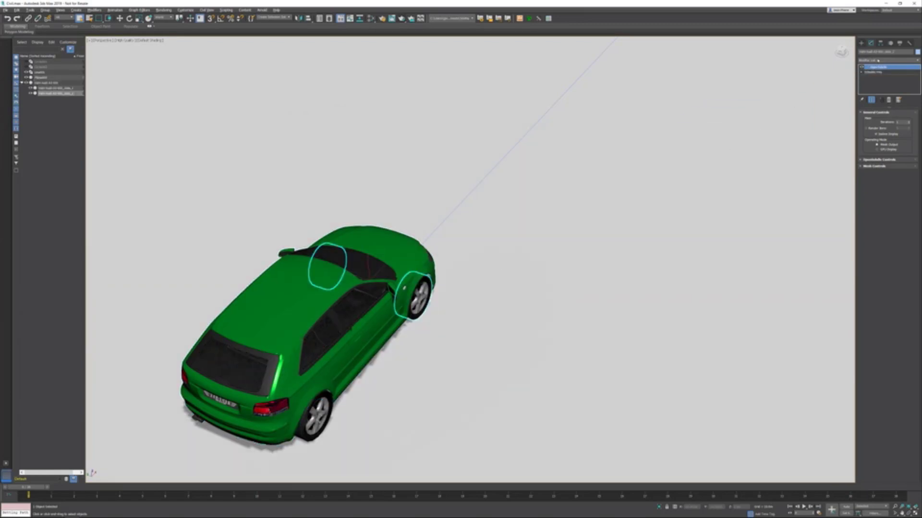
drag(878, 68, 322, 416)
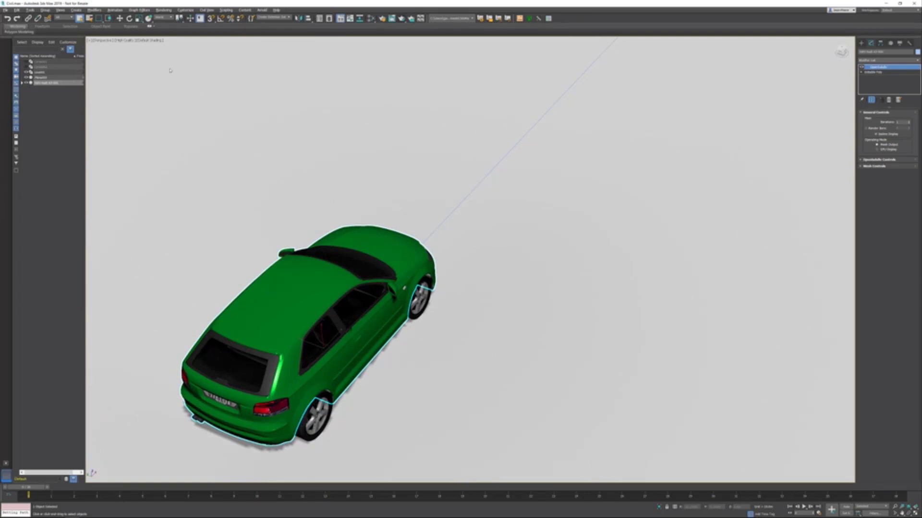
click(126, 41)
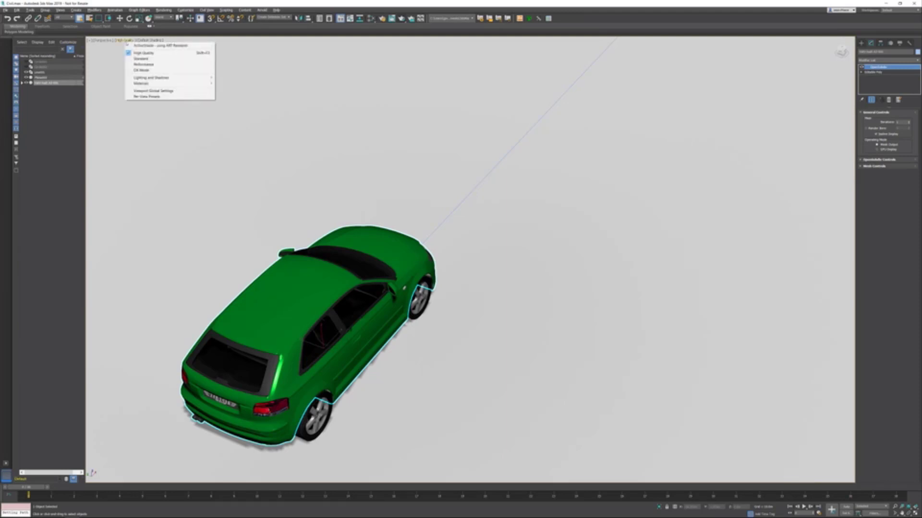
click(162, 45)
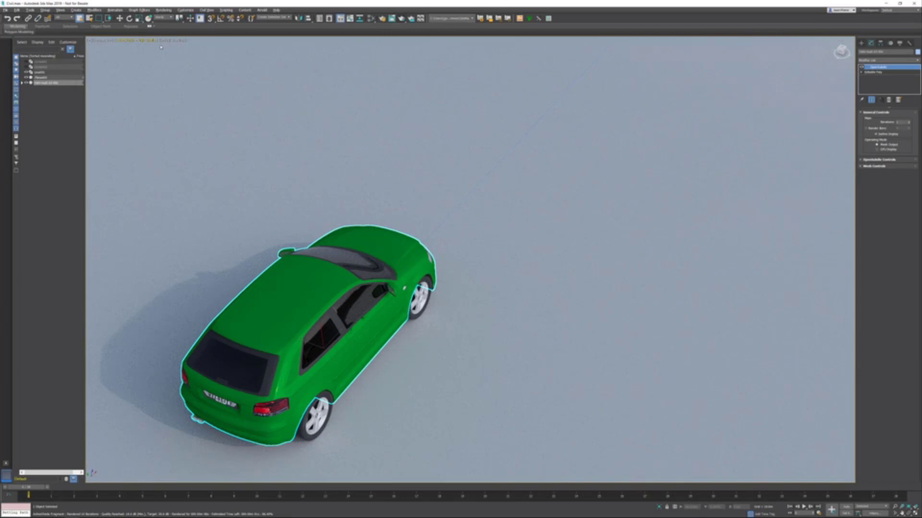
click(147, 41)
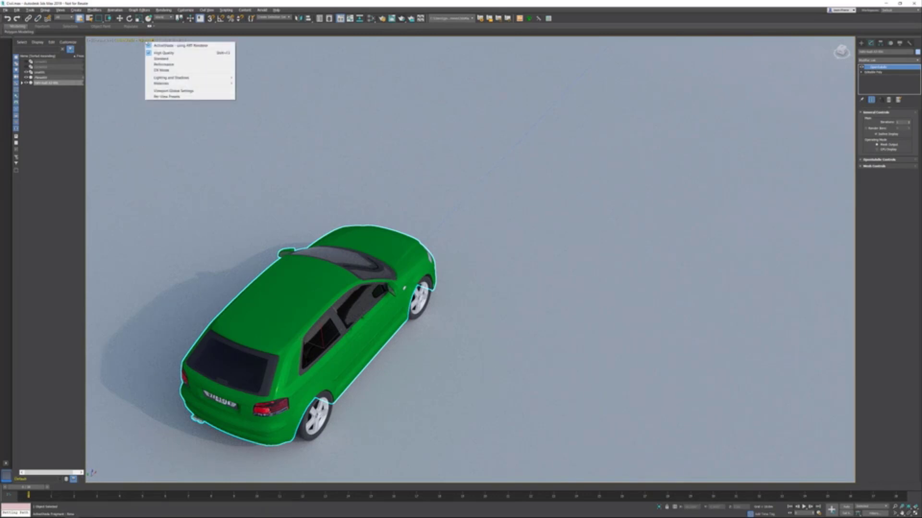
click(163, 45)
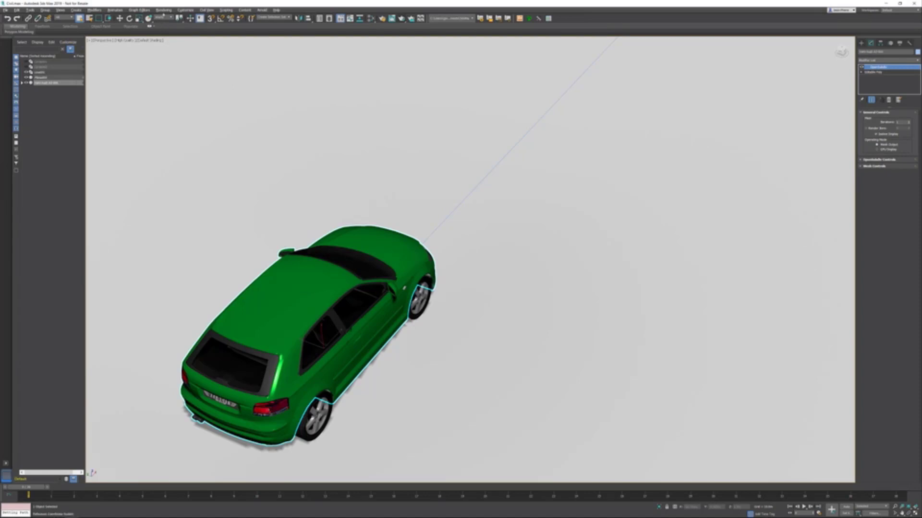
Run Rendering > Scene Converter's Convert Scene for ART compatibility, then close the converter
click(163, 10)
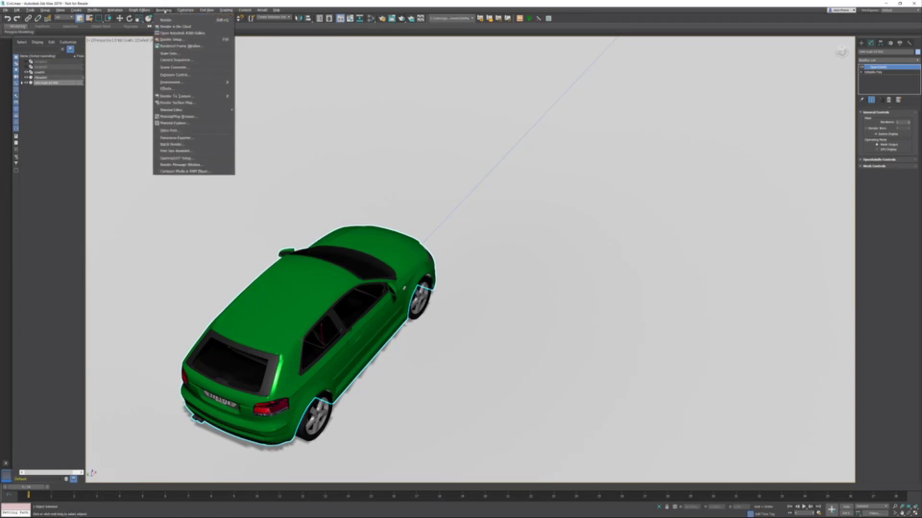
click(191, 67)
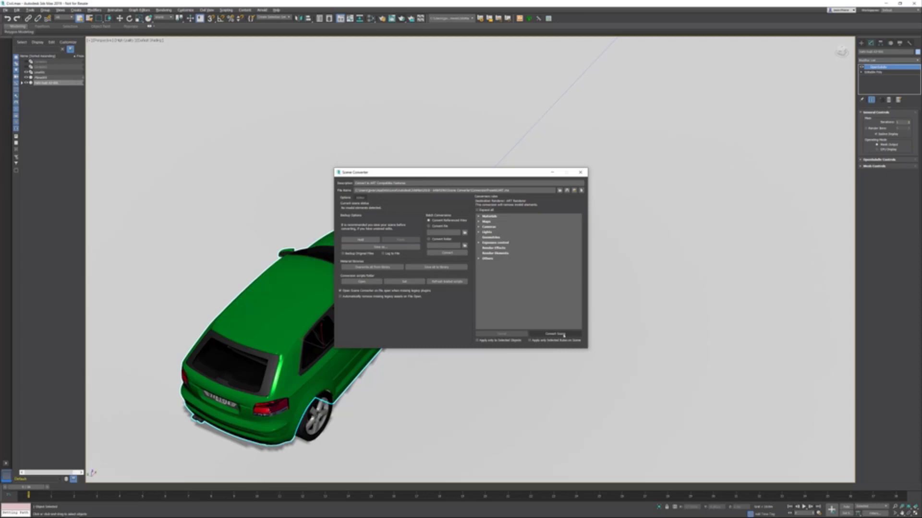
click(563, 336)
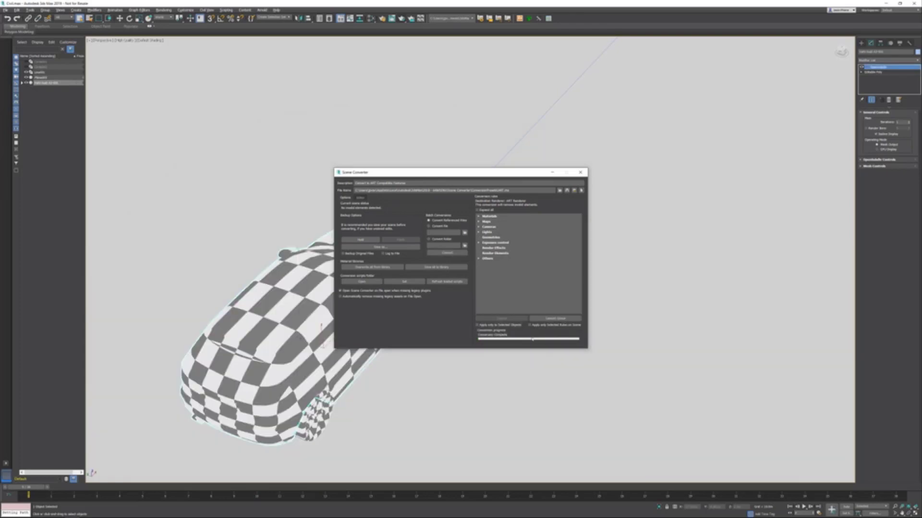
click(580, 173)
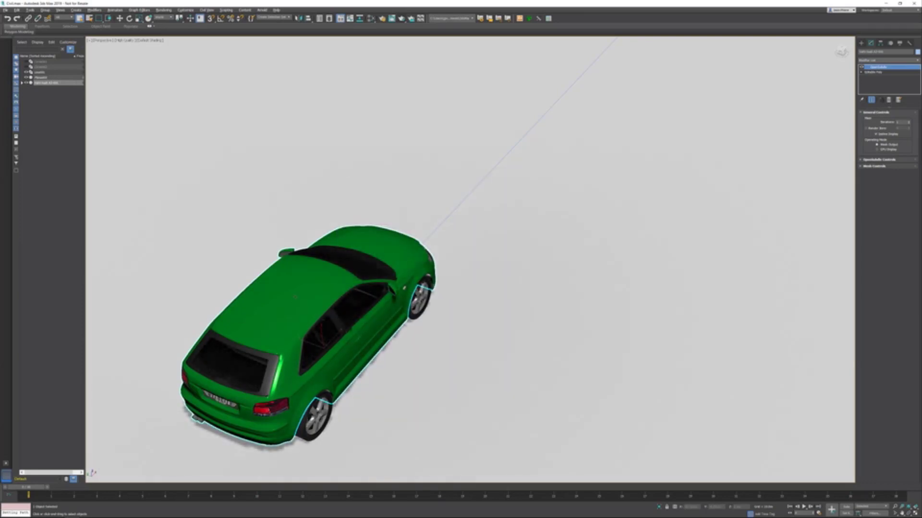
Load the selected car's material into the Slate Material Editor and zoom into its nodes
click(371, 19)
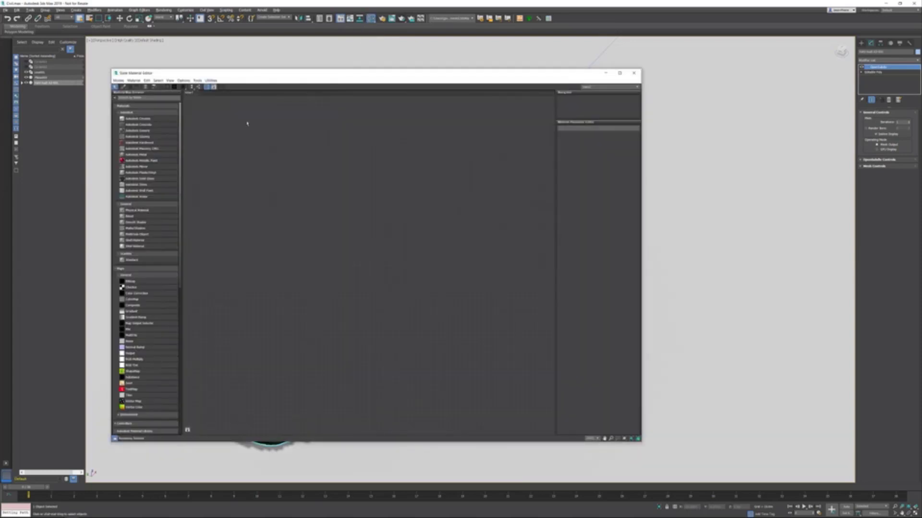
click(134, 80)
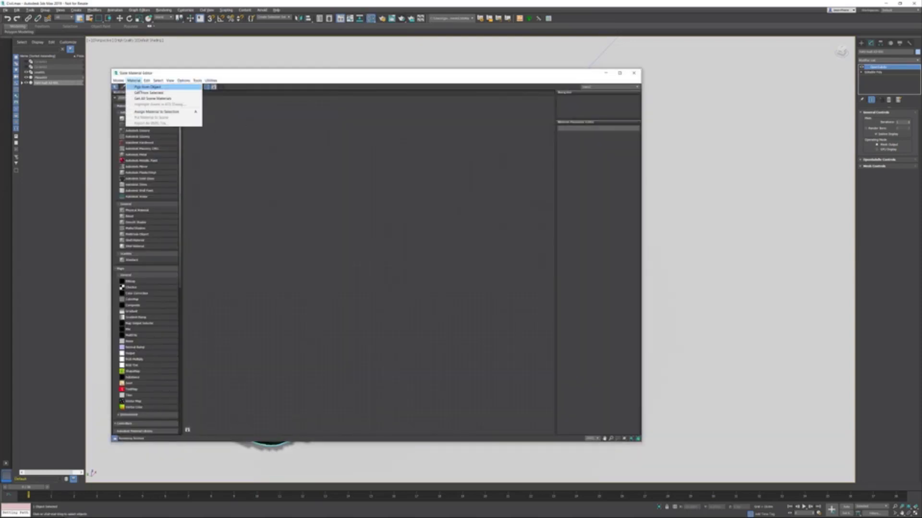
click(158, 94)
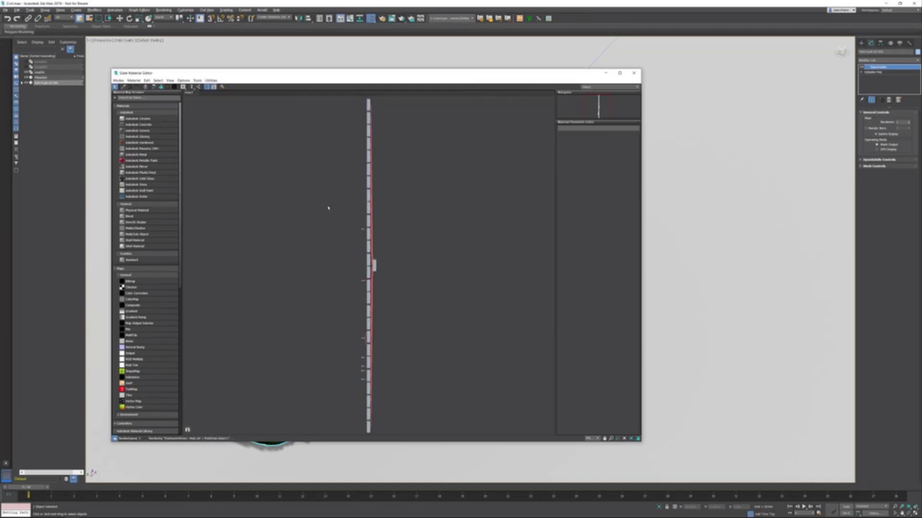
scroll(380, 275, up, 6)
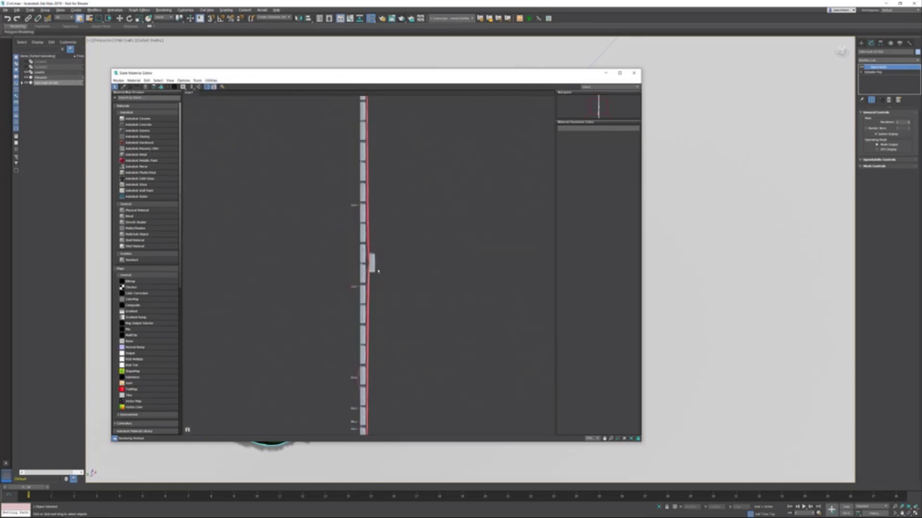
scroll(378, 259, up, 5)
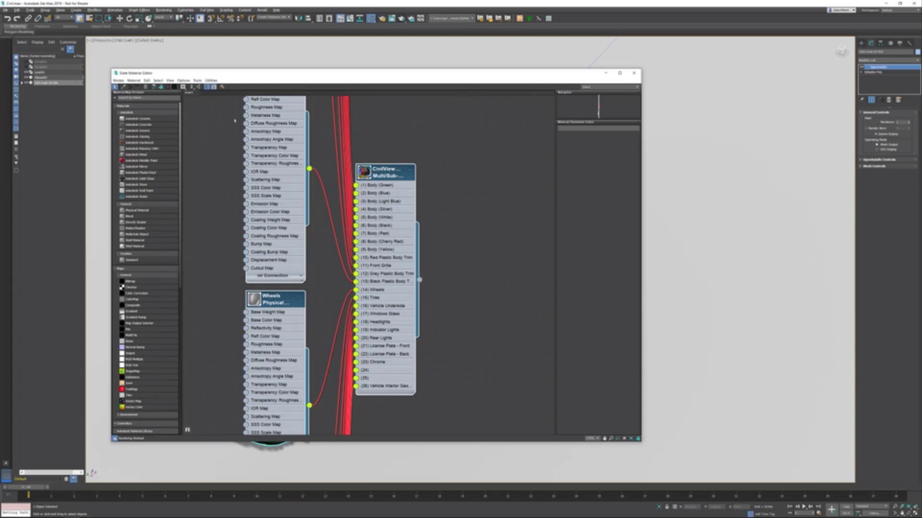
click(211, 80)
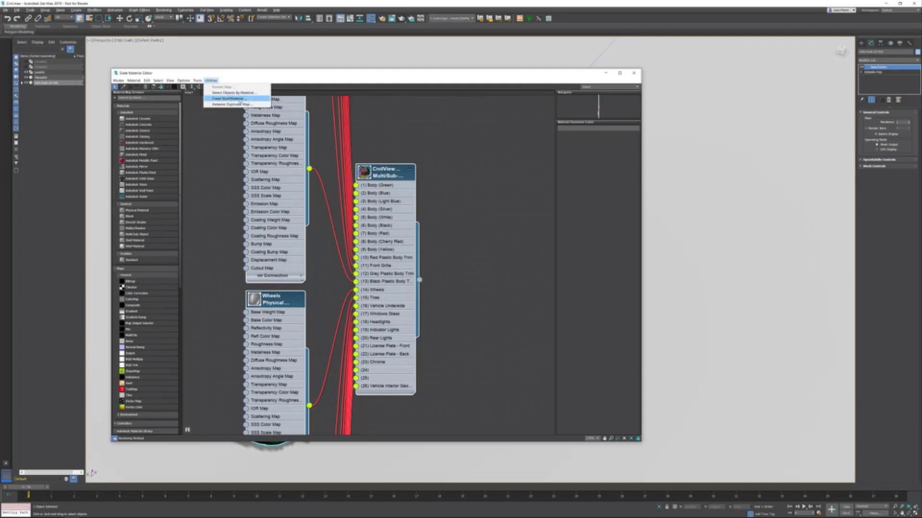
Run Clean MultiMaterial on the car's multi/sub-material, confirming removal of unused slots
click(241, 98)
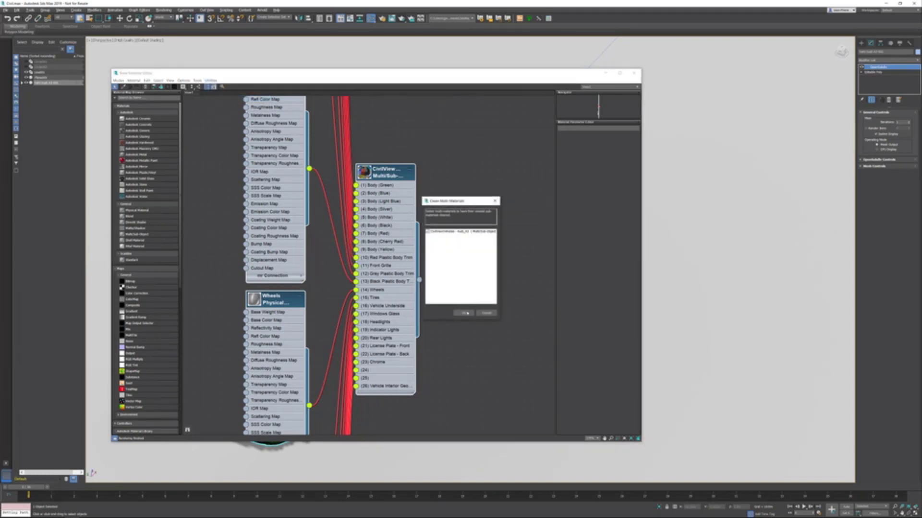
click(467, 314)
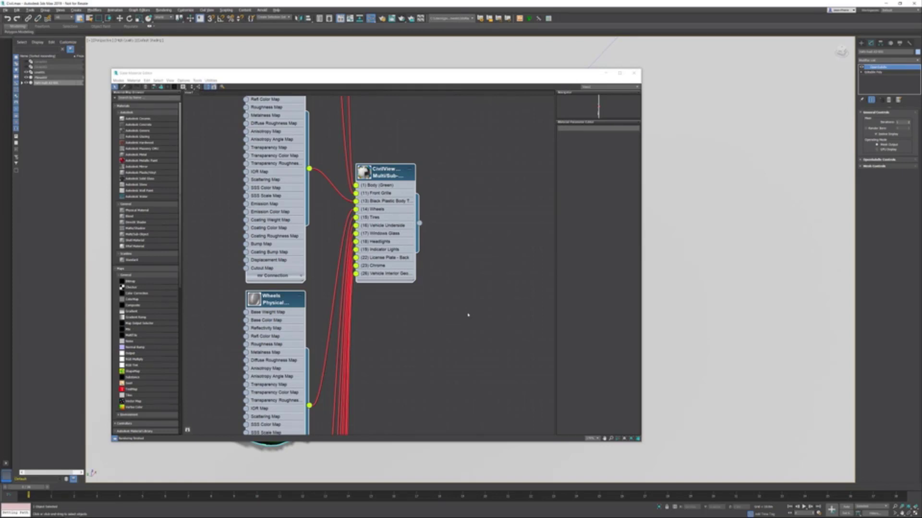
middle_drag(384, 164, 427, 254)
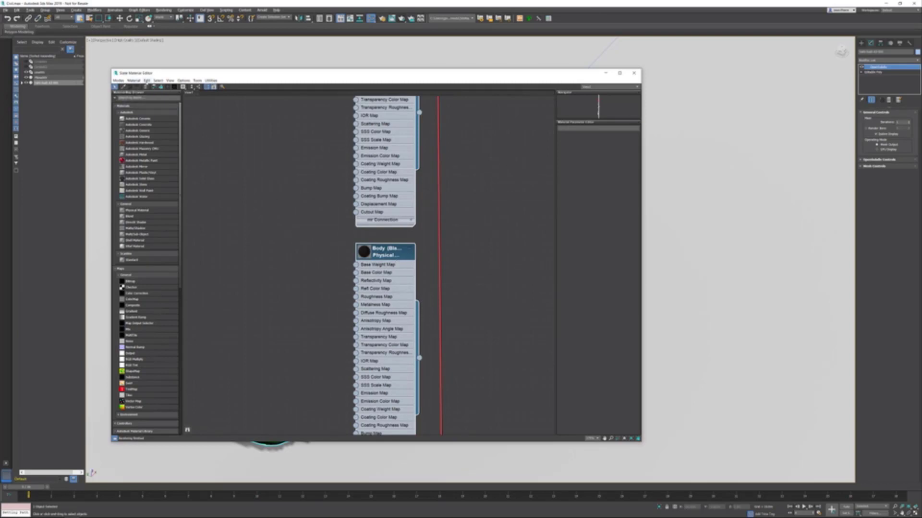
Clear the Slate editor view and reload the cleaned car materials, including Body (Green)
click(147, 80)
click(161, 93)
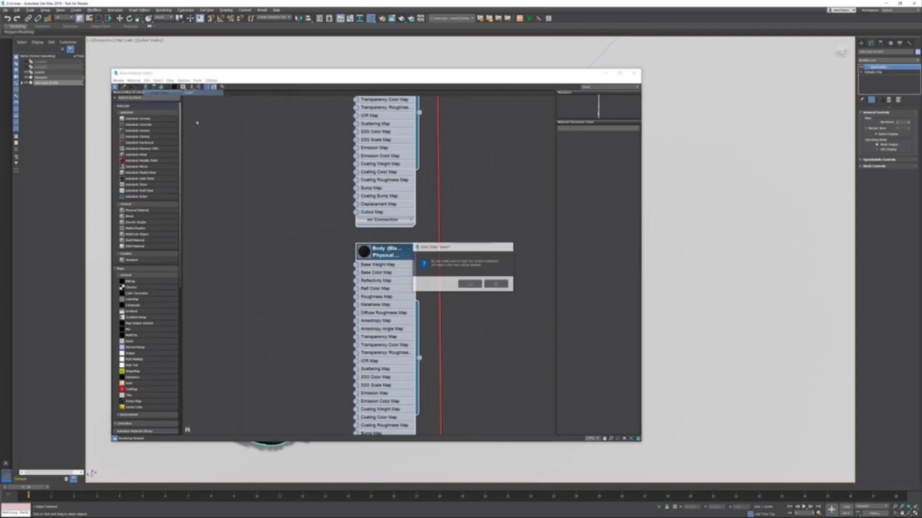
click(470, 284)
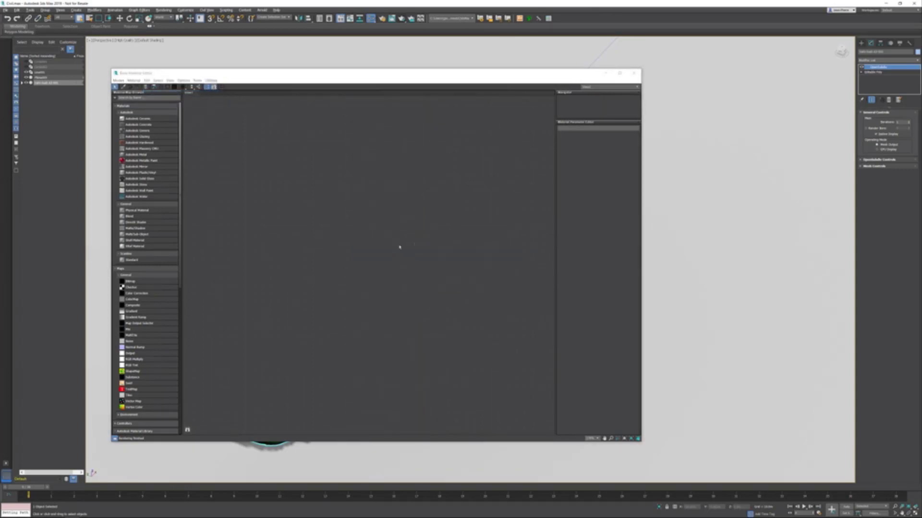
right_click(135, 92)
click(139, 94)
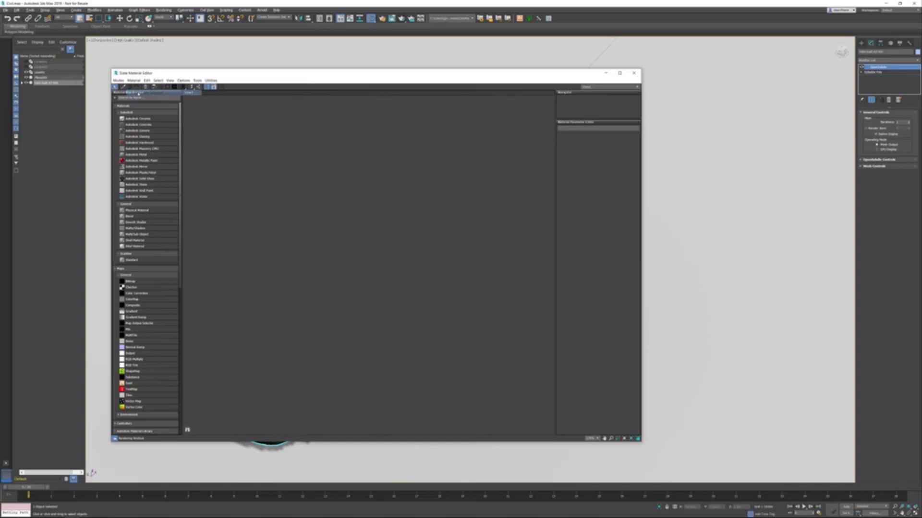
scroll(346, 208, up, 8)
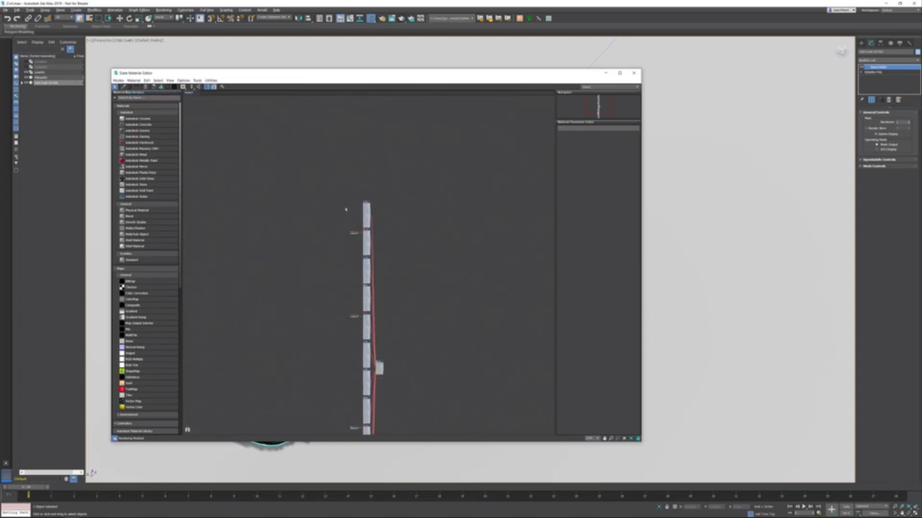
scroll(422, 207, up, 4)
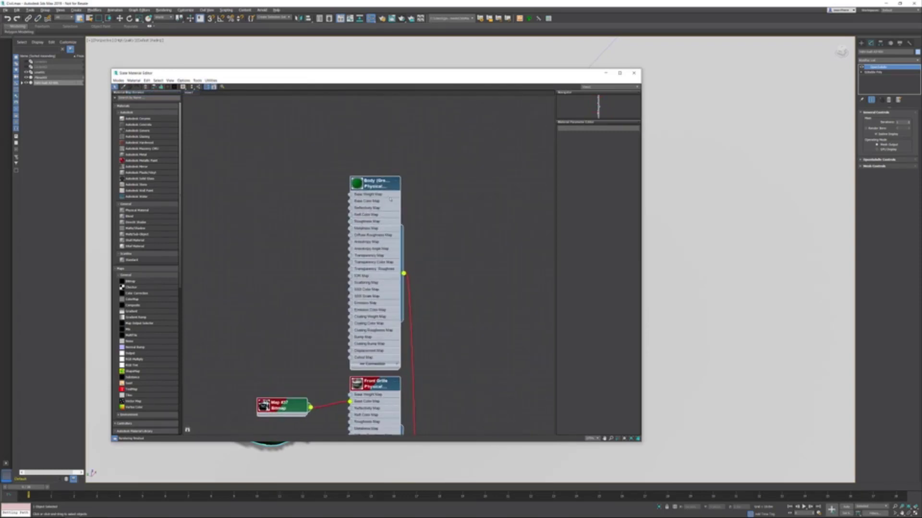
Apply the Red Sports Car Paint preset to the Body (Green) material, then minimize the Slate Material Editor
double_click(372, 184)
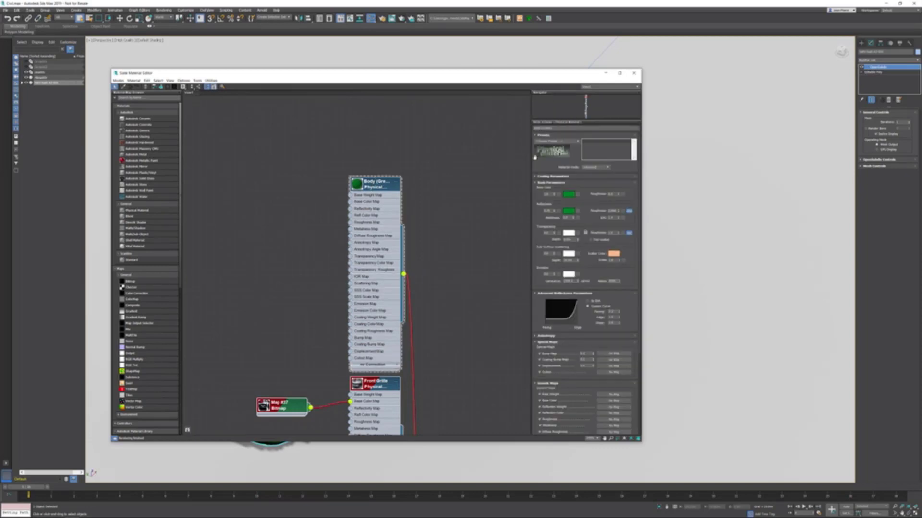
click(578, 141)
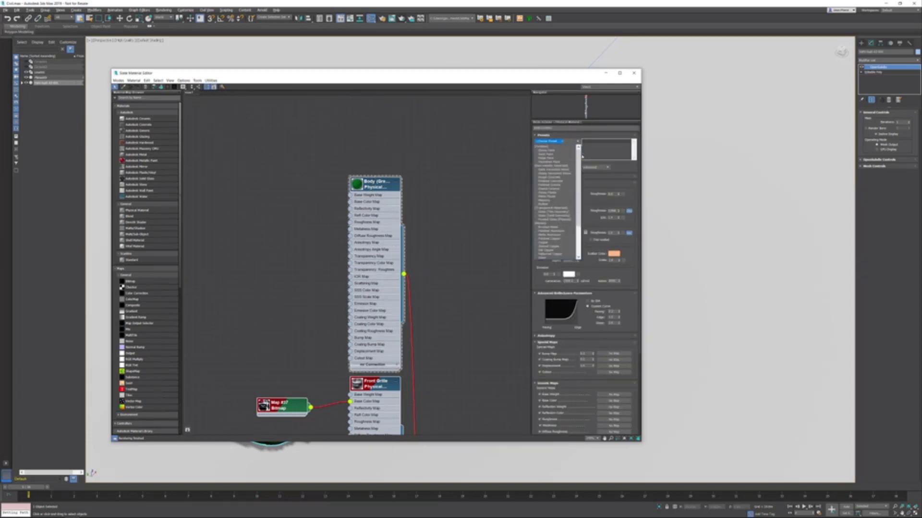
scroll(562, 202, down, 4)
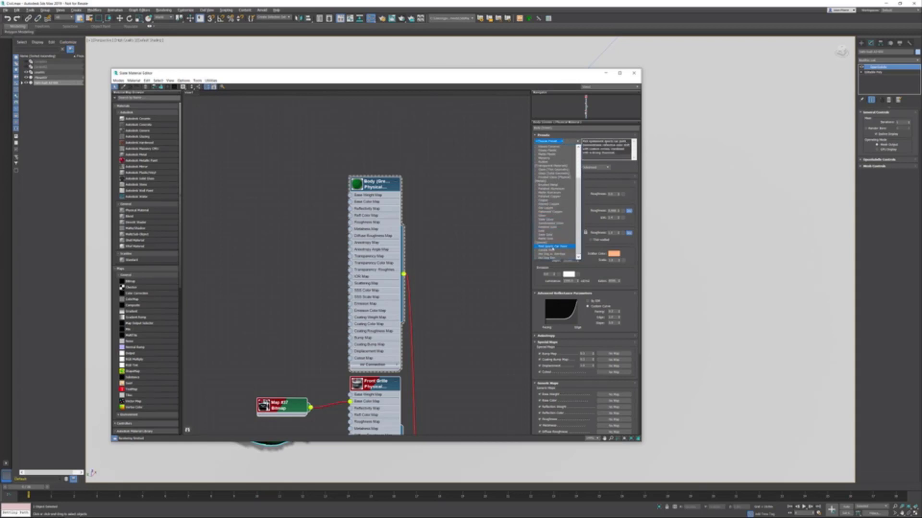
click(552, 247)
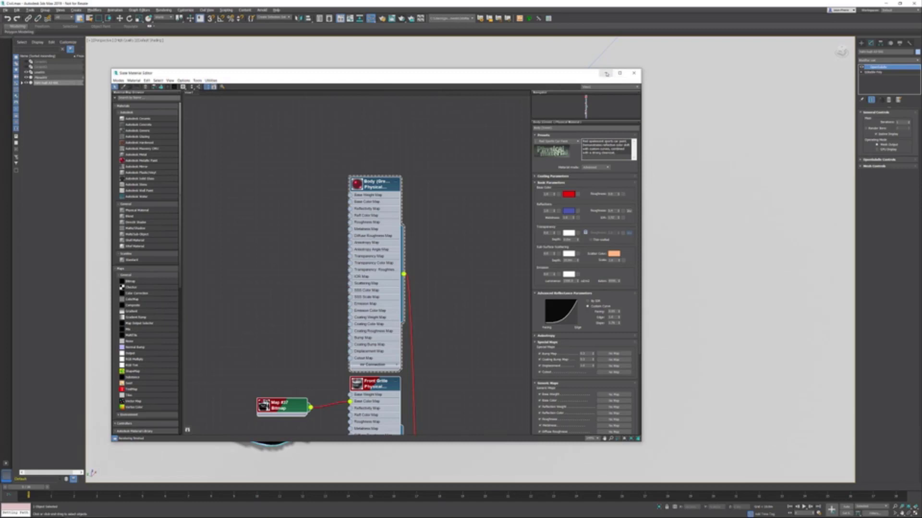
click(607, 73)
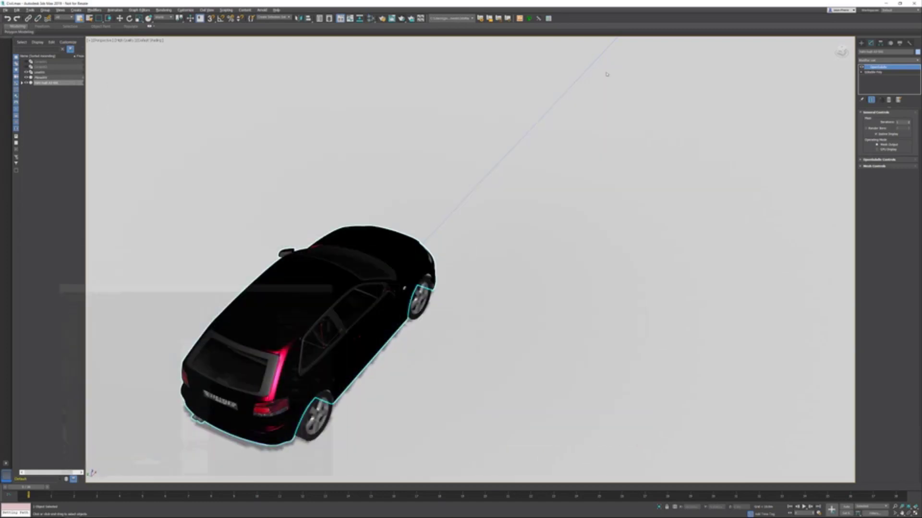
Switch the Perspective viewport to ActiveShade and orbit to a low side view of the red car
click(126, 40)
click(136, 49)
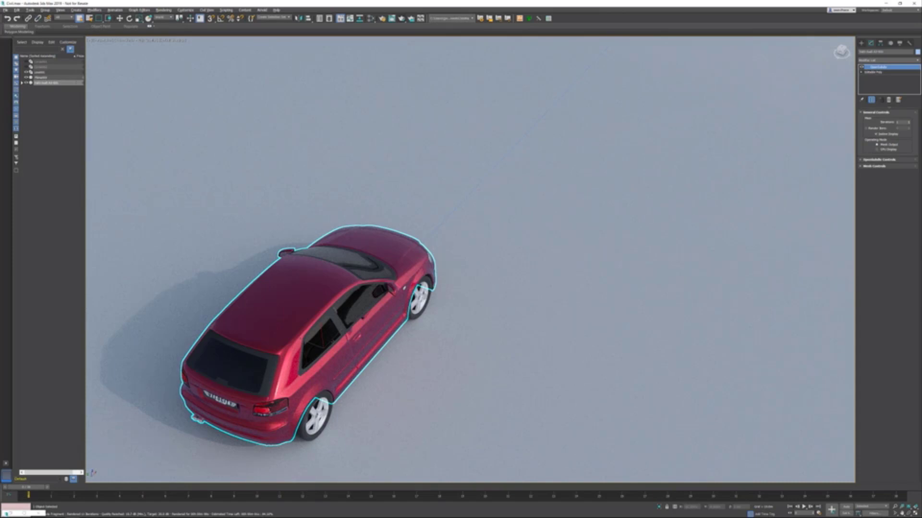
alt+middle_drag(461, 259, 542, 163)
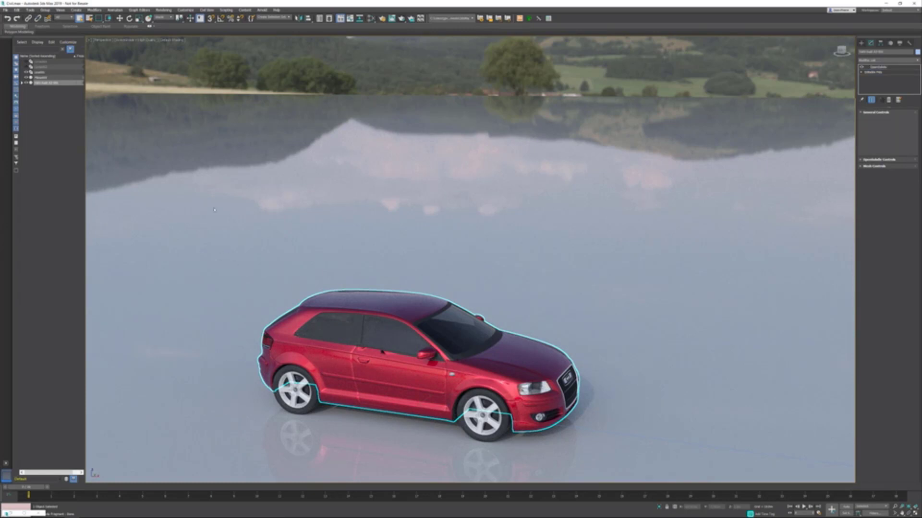
Set the viewport back to High Quality shading and open the Civil View Explorer
click(126, 42)
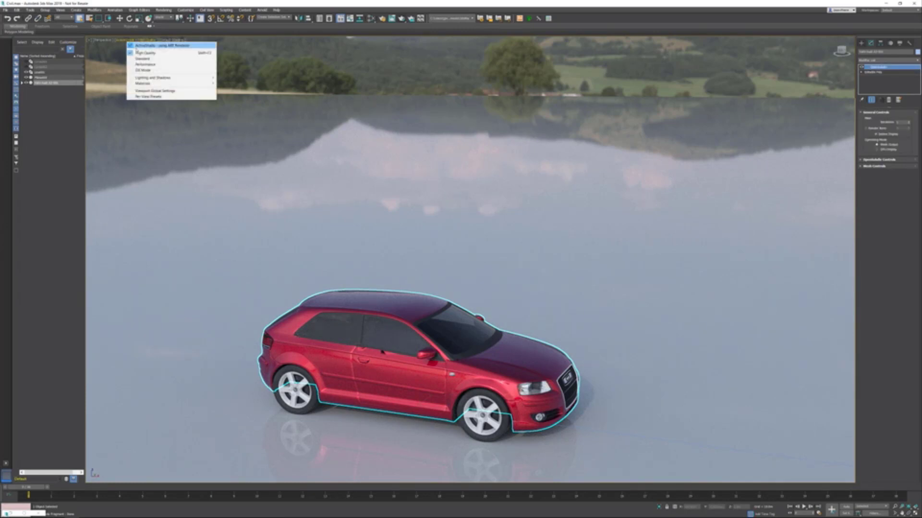
click(150, 55)
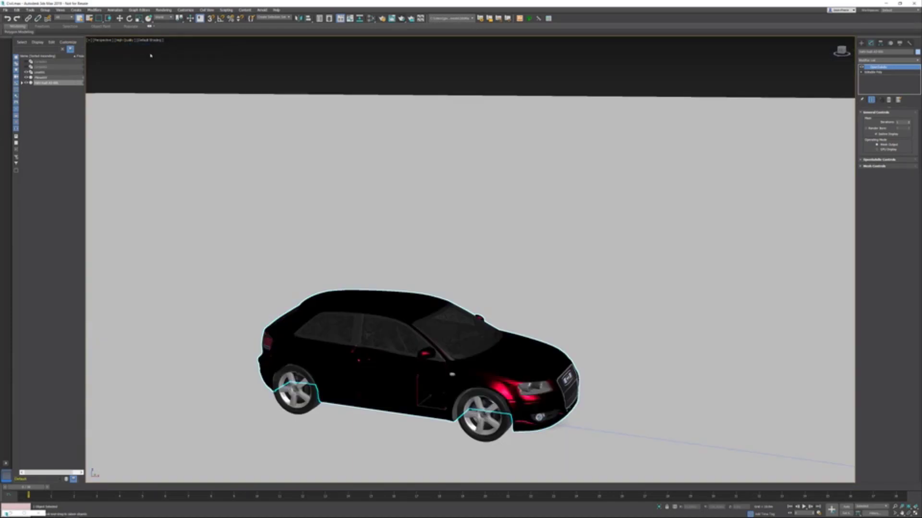
click(206, 10)
mouse_move(214, 20)
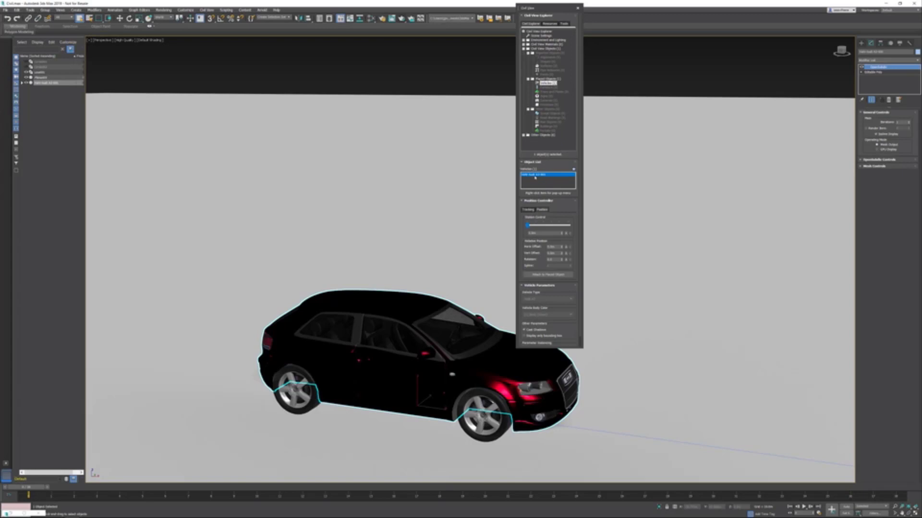
On the Tracking tab, remove the Parent Shape link, confirm Yes, and close the Civil View Explorer
click(529, 210)
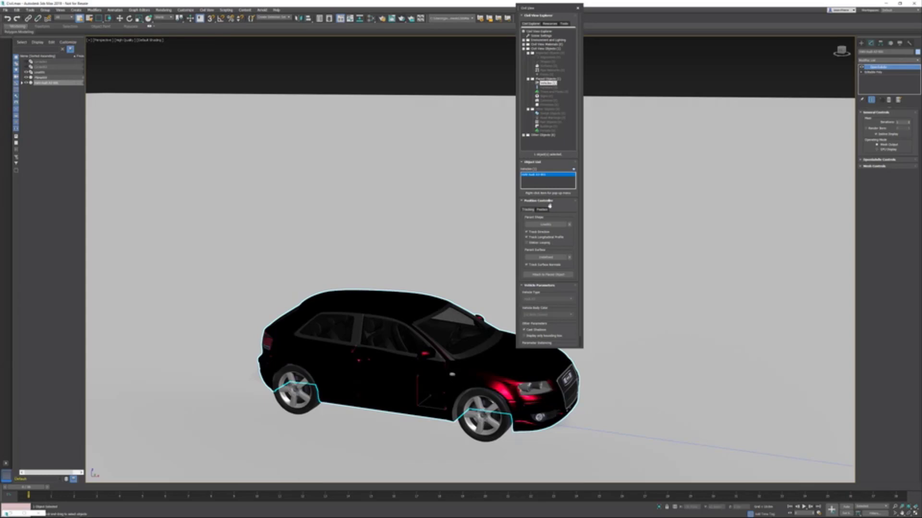
click(547, 224)
click(569, 226)
click(570, 225)
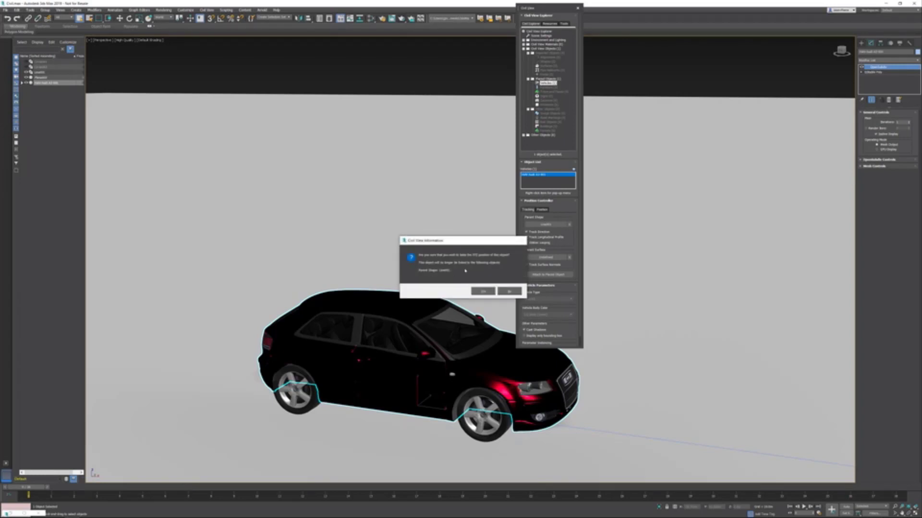
click(483, 290)
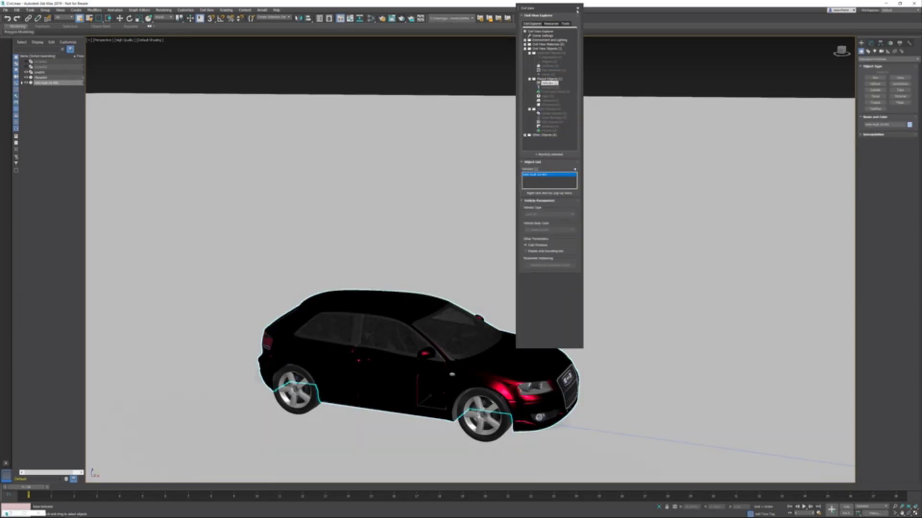
click(577, 8)
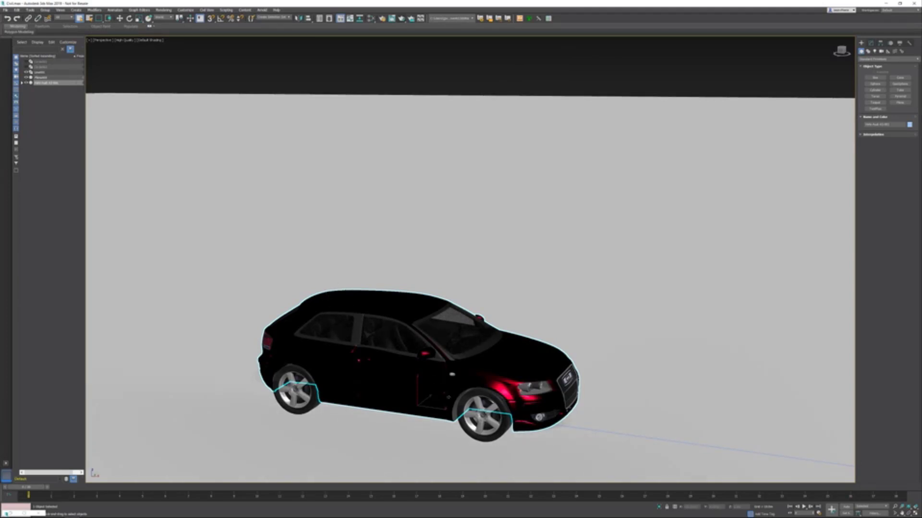
Select the Audi's body and wheel objects and group them under the name 'Audi A3'
click(53, 93)
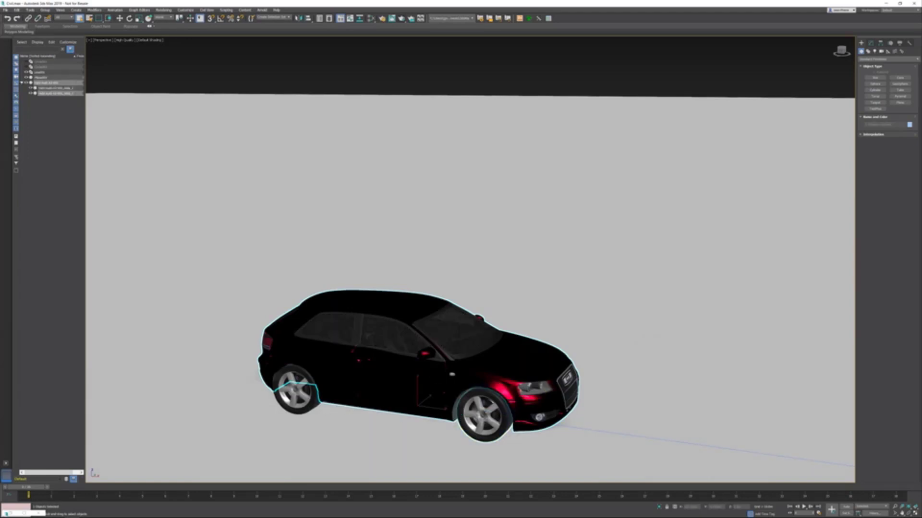
ctrl+click(53, 88)
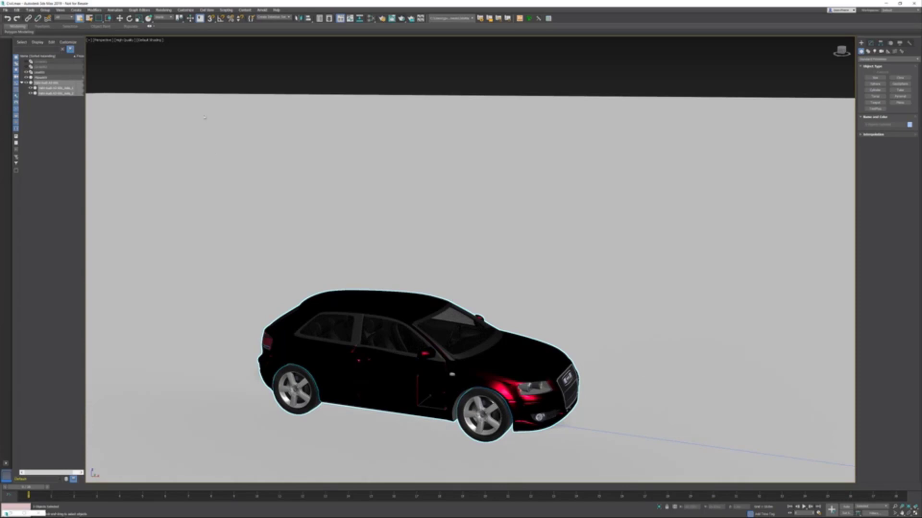
click(46, 10)
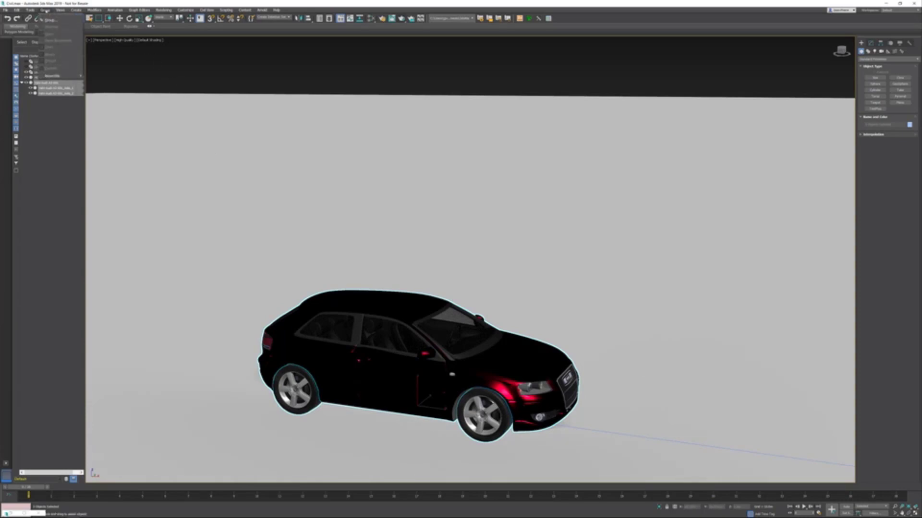
click(51, 20)
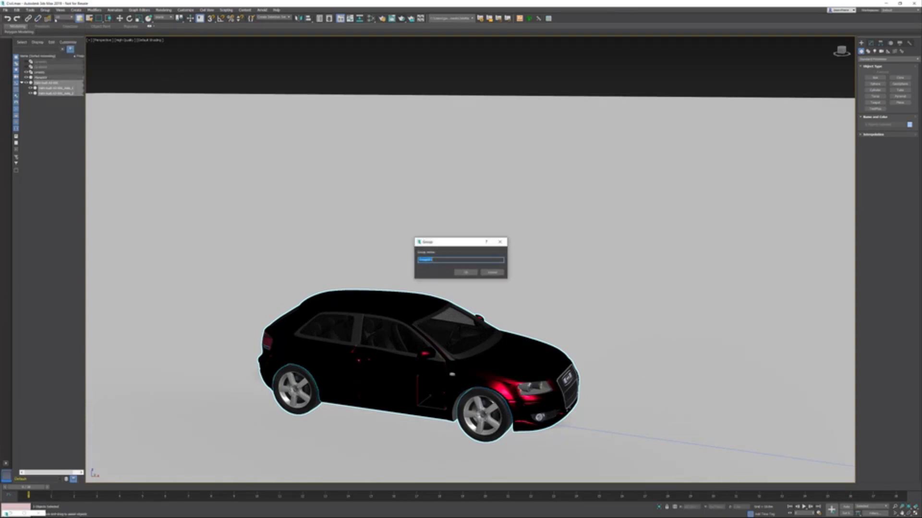
text(Audi A3)
click(465, 272)
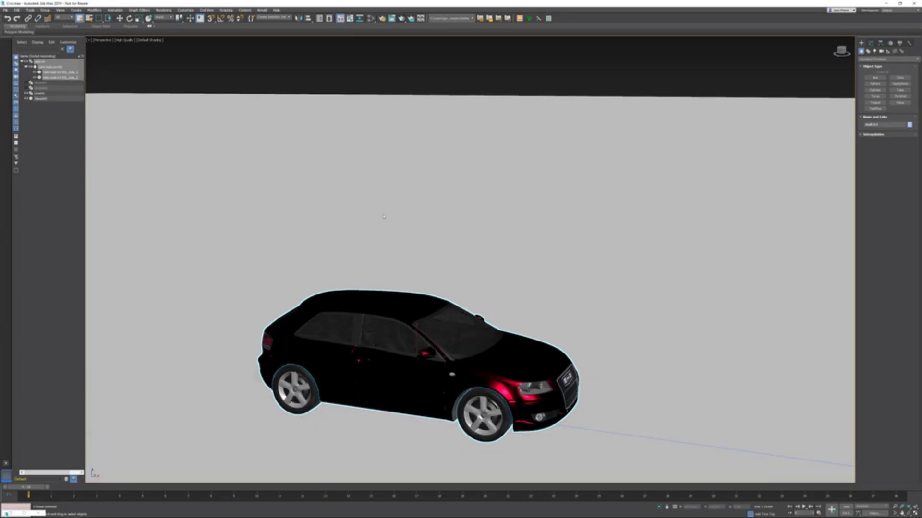
click(6, 10)
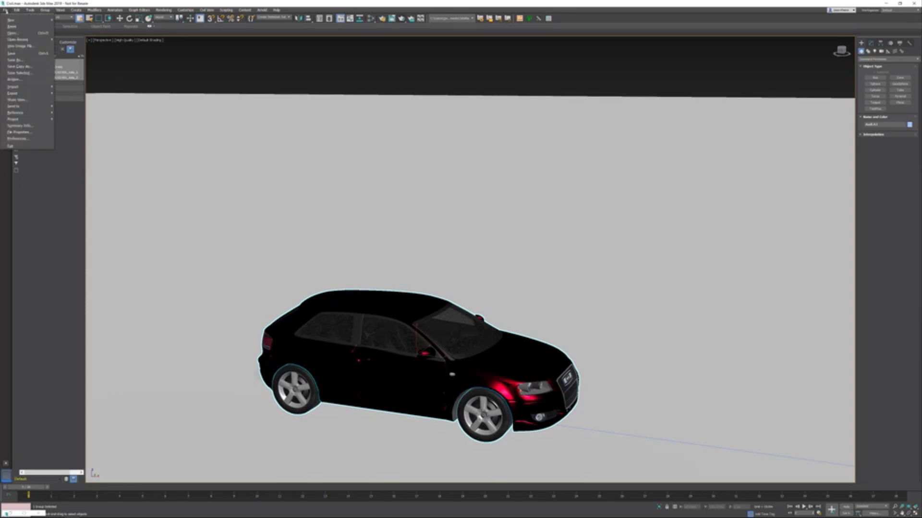
click(32, 73)
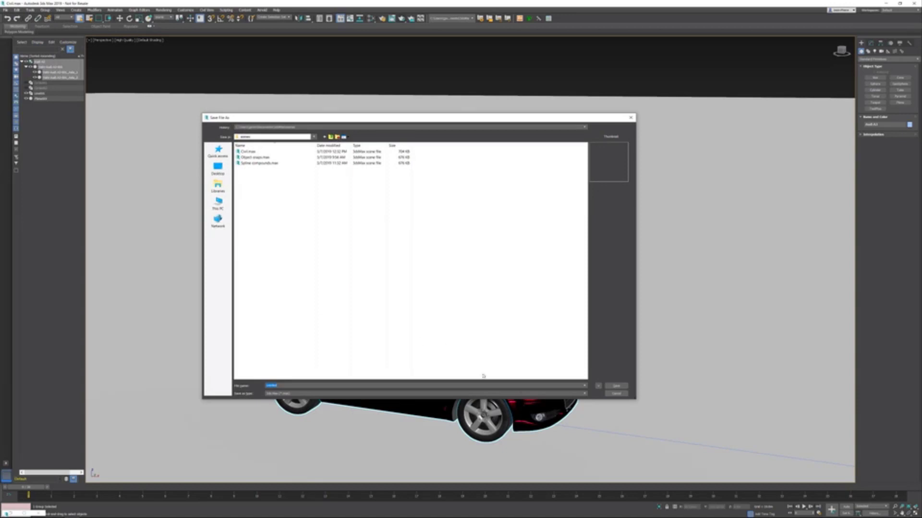
click(616, 394)
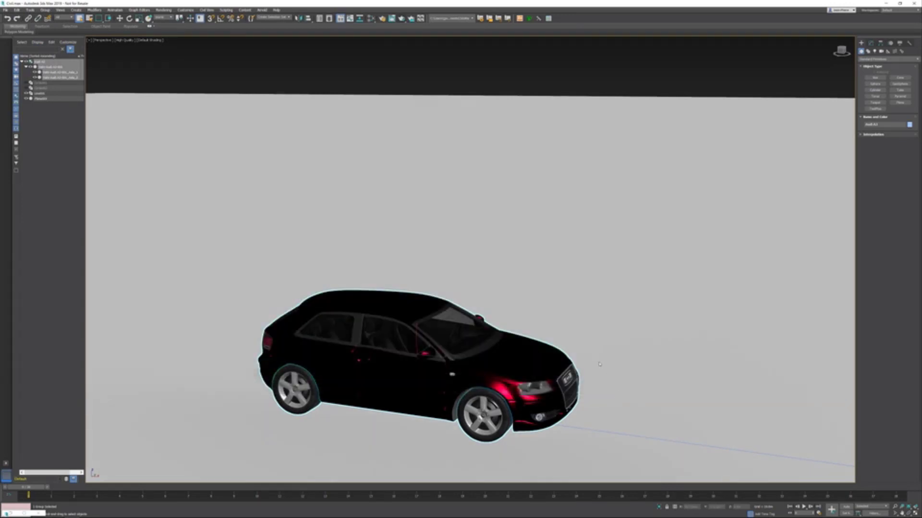